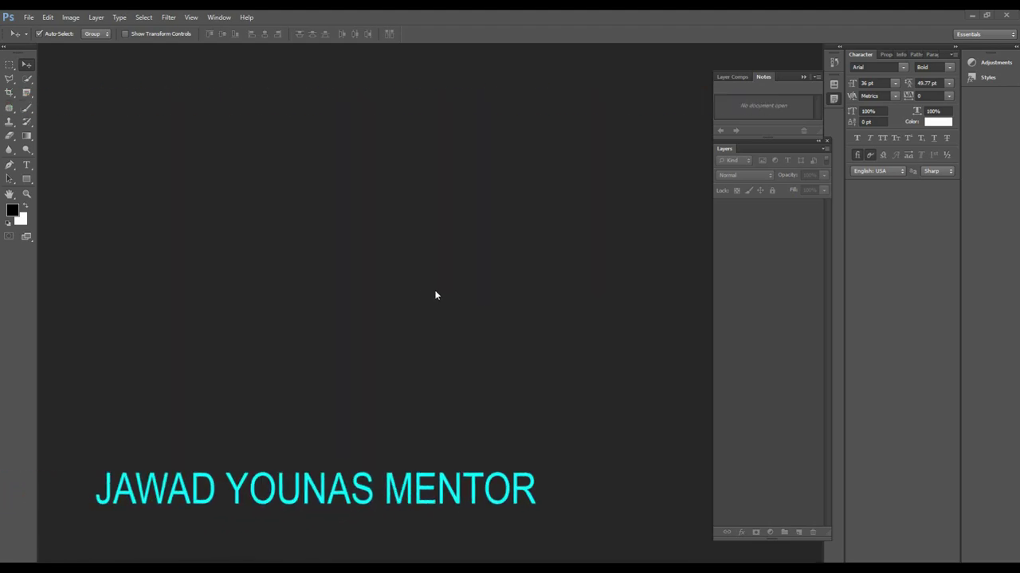
# - Reveal the Eyedropper tool group's flyout to reach the Note Tool
pyautogui.click(27, 94)
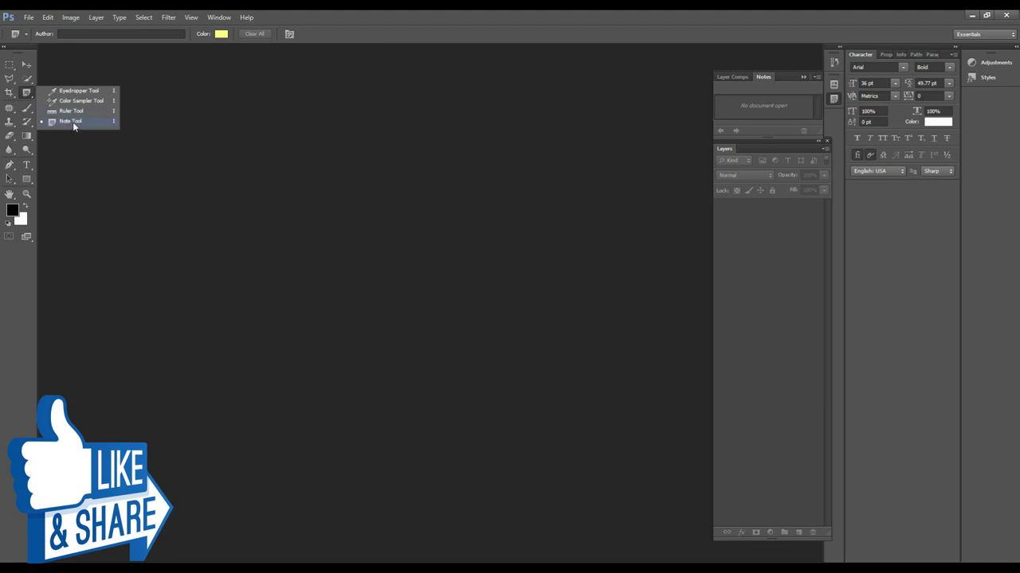
pyautogui.moveTo(26, 92)
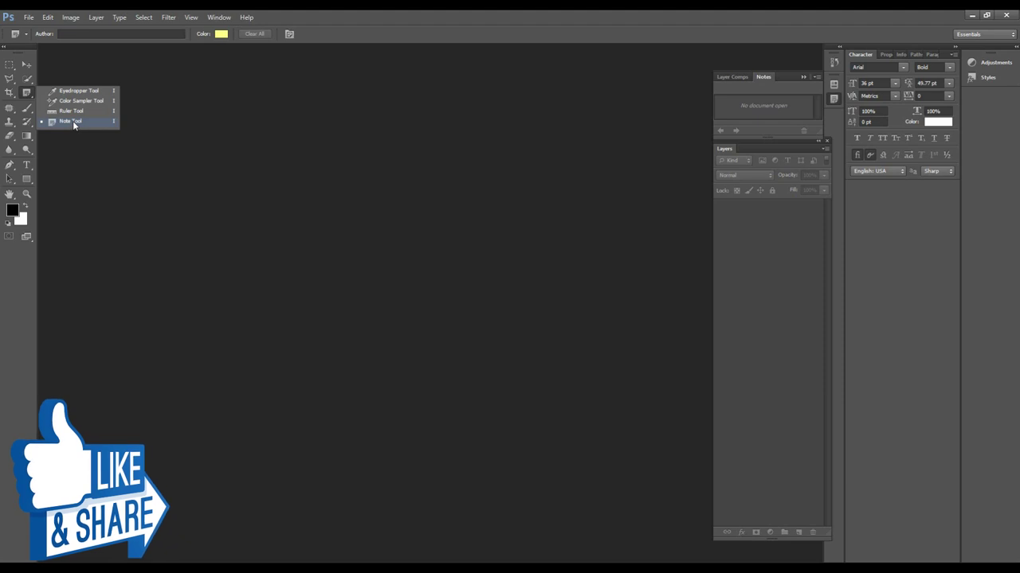
# - Return to the Move tool and start dragging the portrait photo into the empty workspace
pyautogui.click(24, 64)
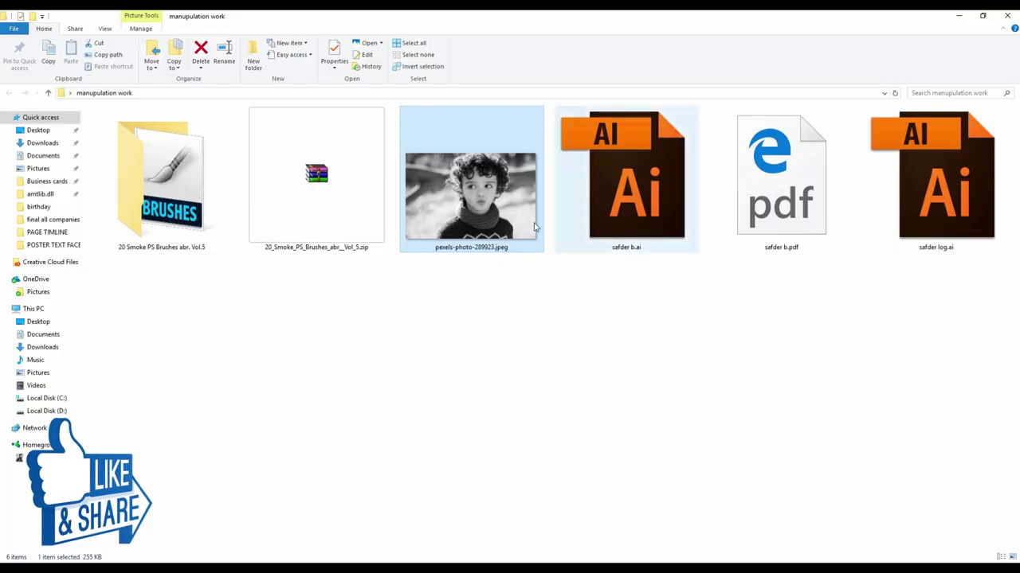
pyautogui.moveTo(502, 235); pyautogui.dragTo(379, 511)
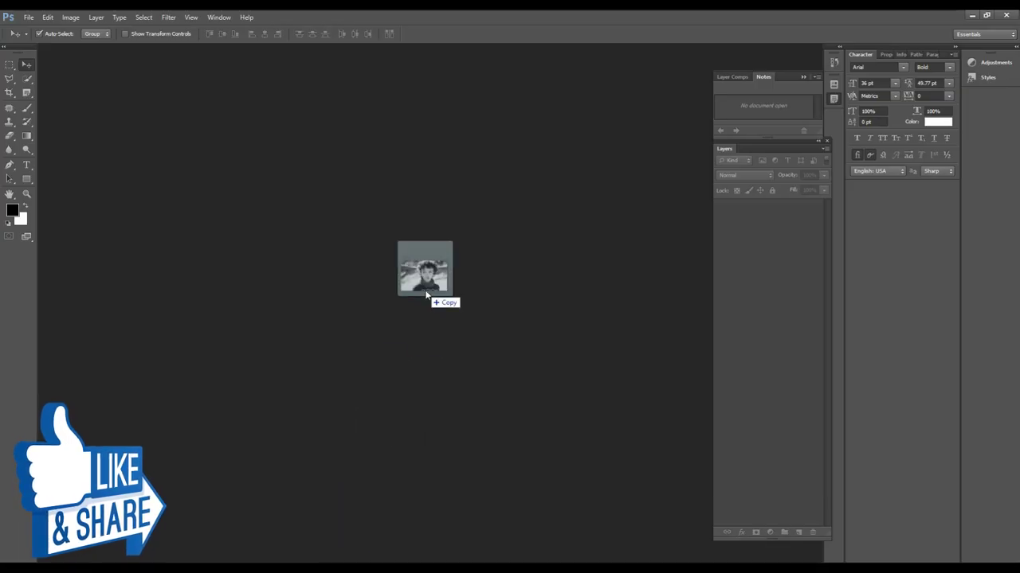
# - Drop the black-and-white portrait JPEG into Photoshop and zoom in to 100%
pyautogui.moveTo(379, 510); pyautogui.dragTo(424, 289)
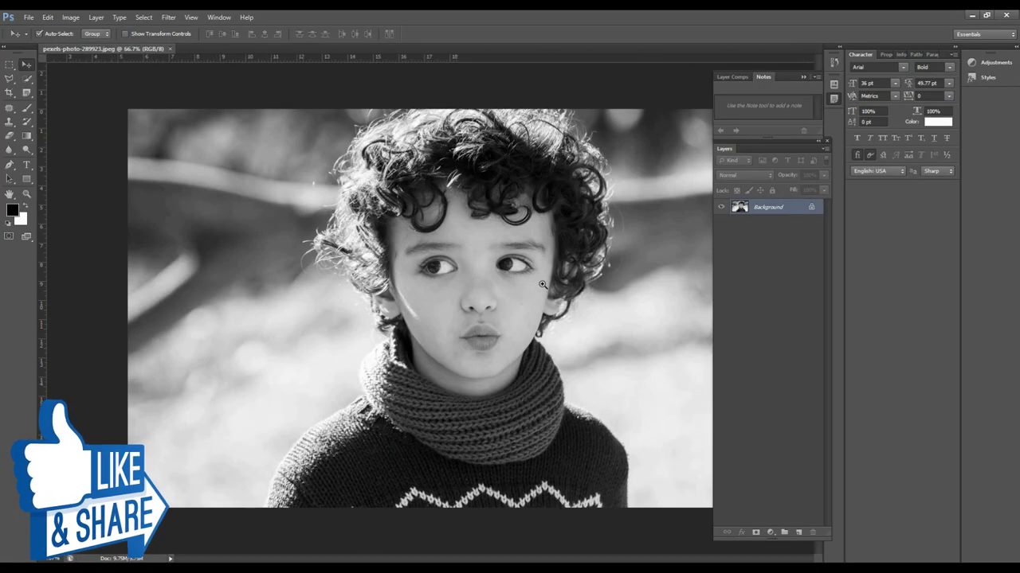
pyautogui.scroll(1, 535, 287)
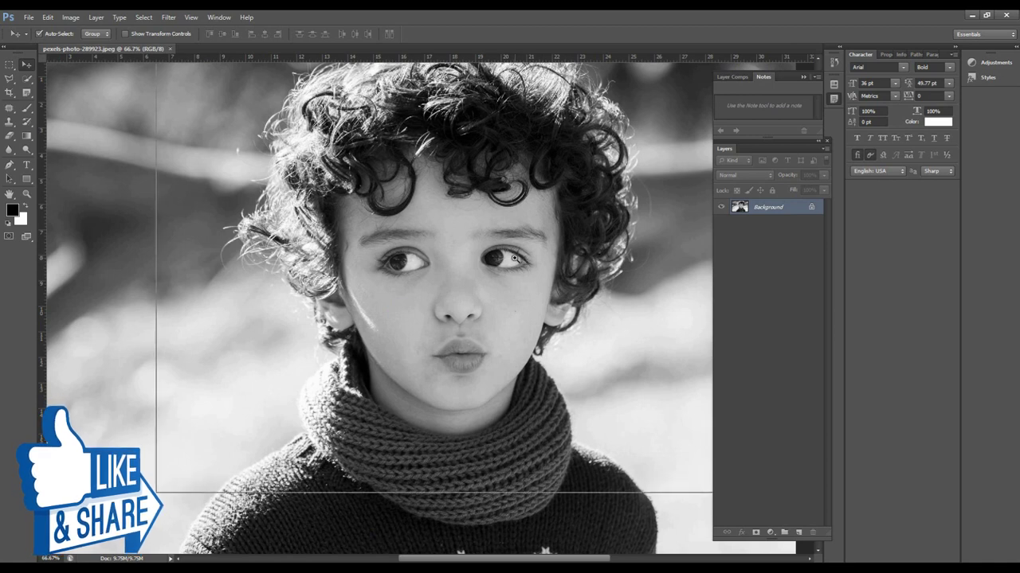
pyautogui.scroll(1, 515, 265)
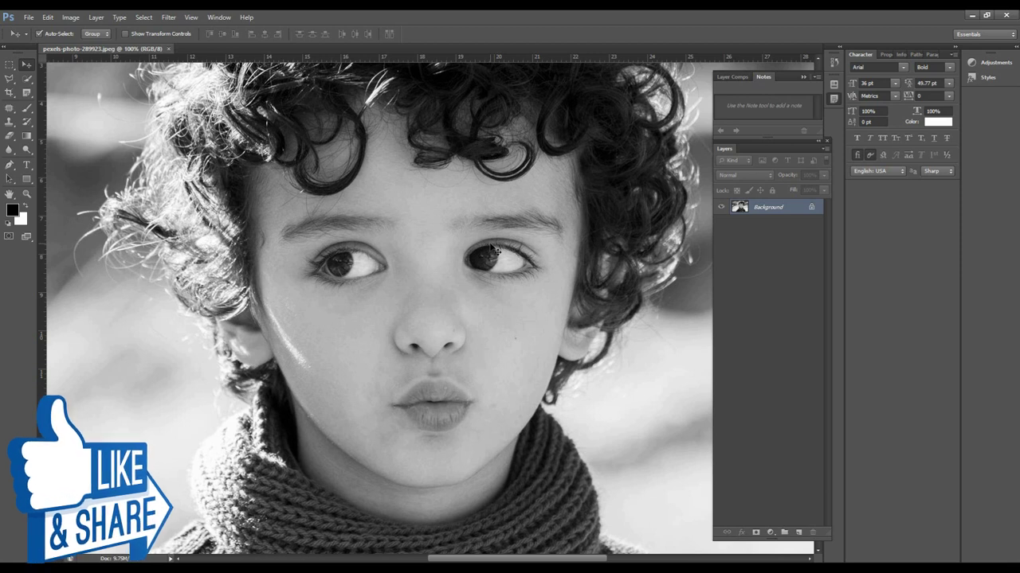
# - Place a note on the boy's eye with the Note Tool
pyautogui.click(29, 97)
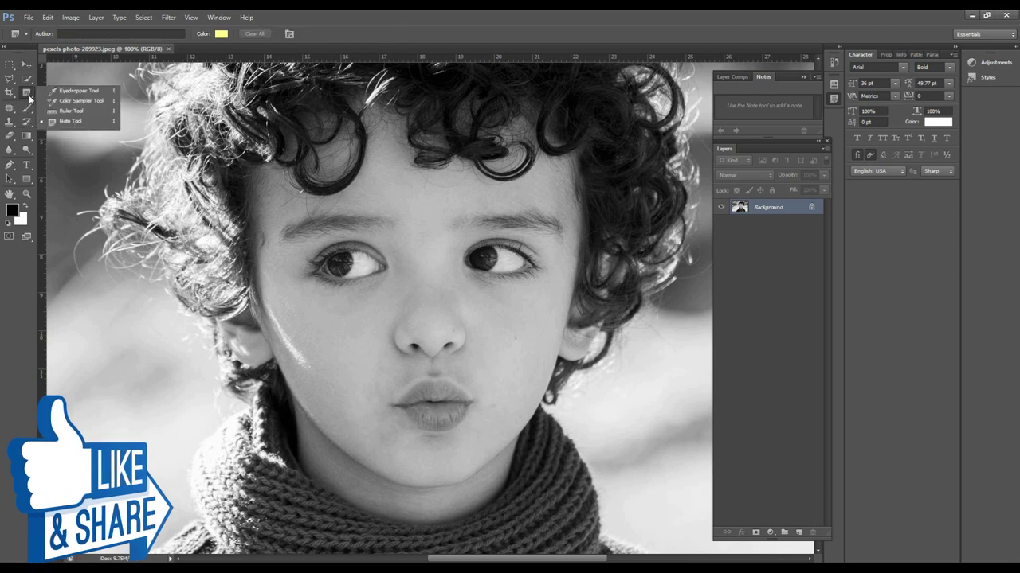
pyautogui.click(72, 123)
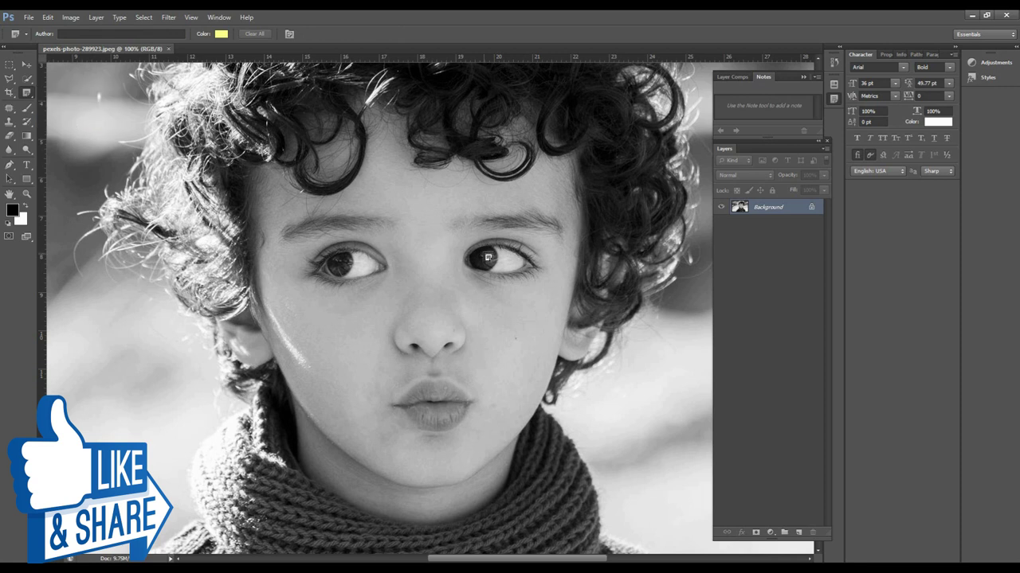
pyautogui.click(485, 259)
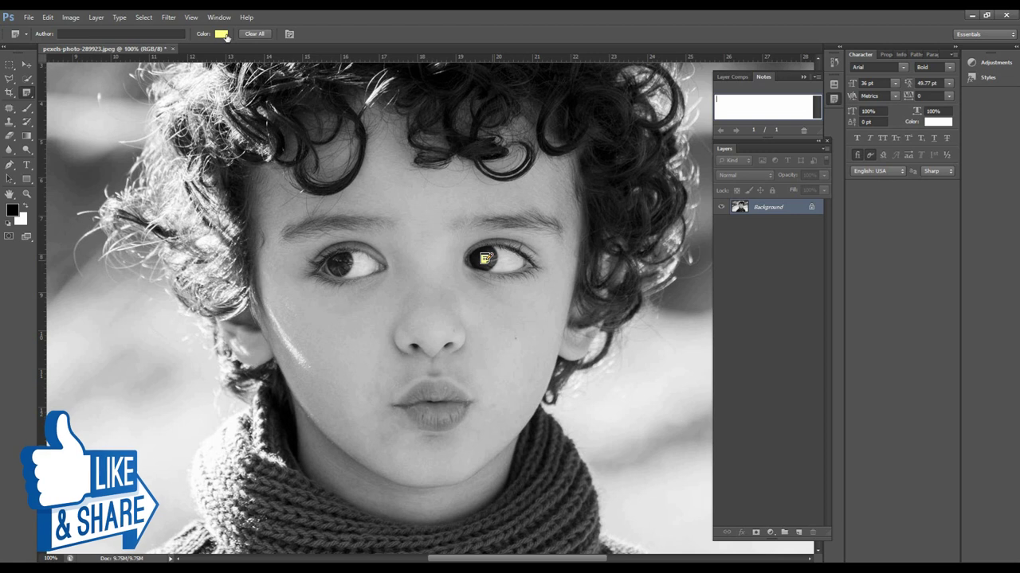
# - Change the eye note's colour from yellow to red (ff002a)
pyautogui.click(225, 34)
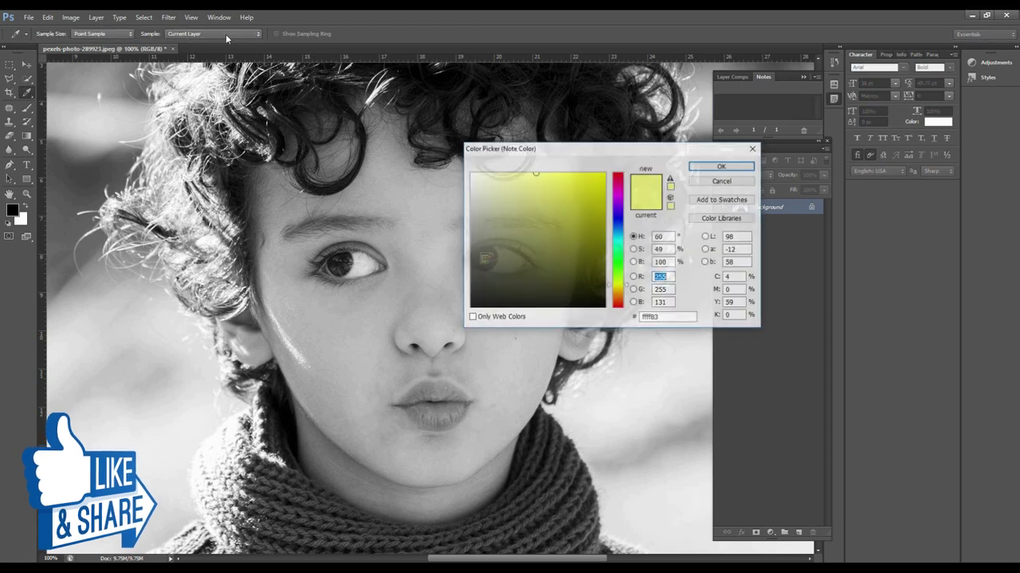
pyautogui.click(617, 180)
pyautogui.click(603, 176)
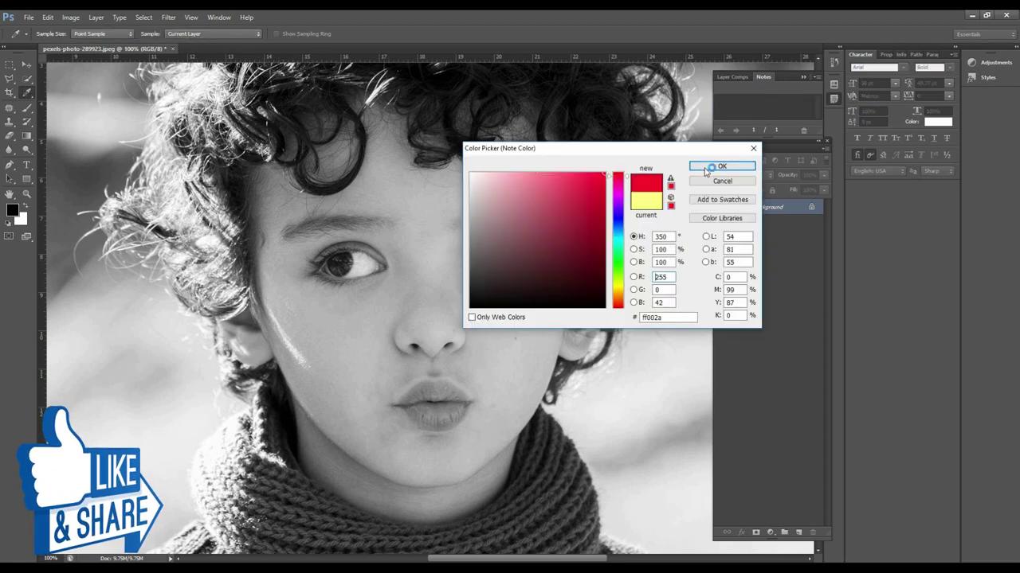
pyautogui.click(722, 165)
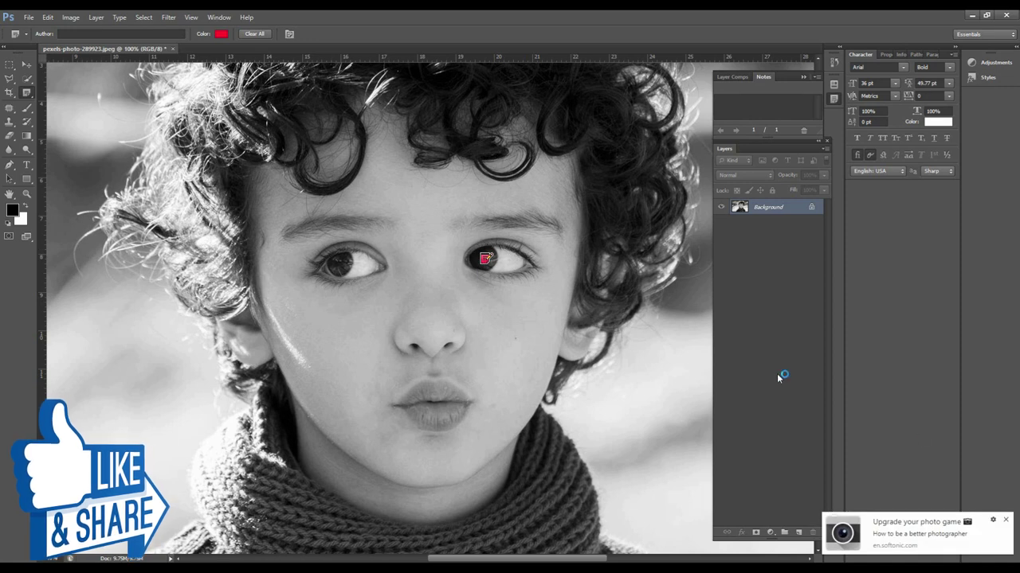
pyautogui.click(1004, 523)
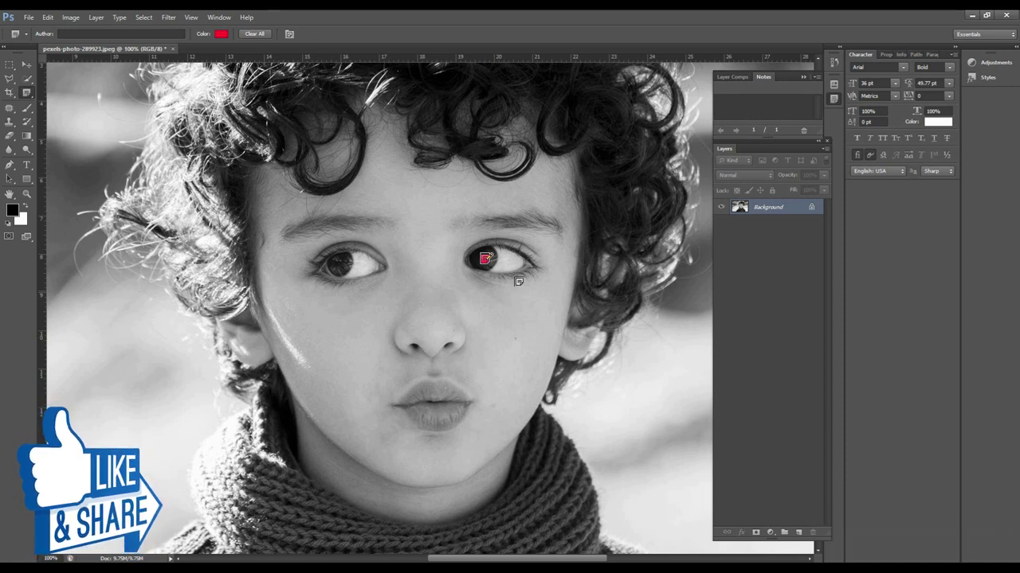
pyautogui.click(25, 66)
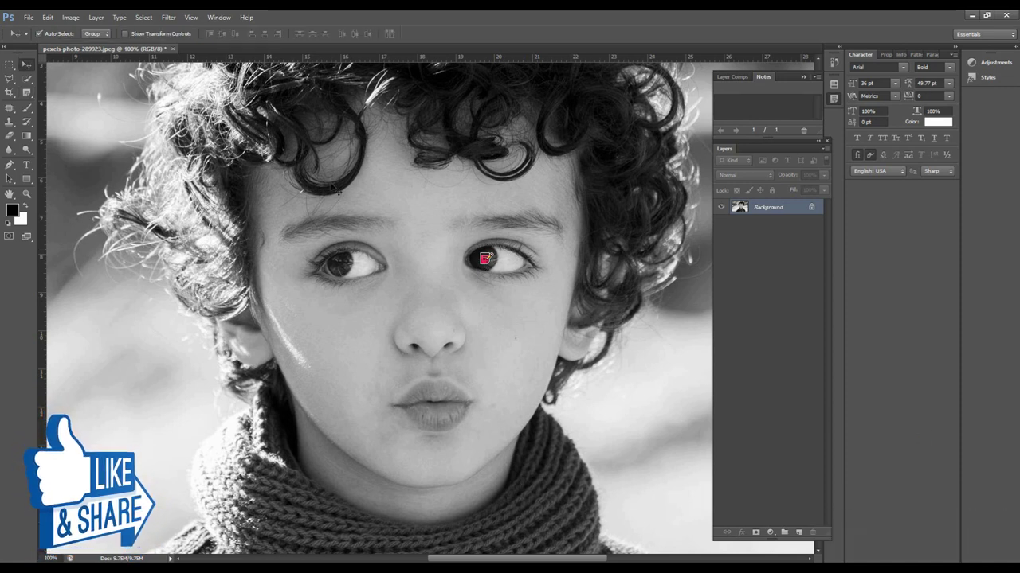
# - Write 'right eye' as the text of the red note on the boy's eye
pyautogui.click(483, 258)
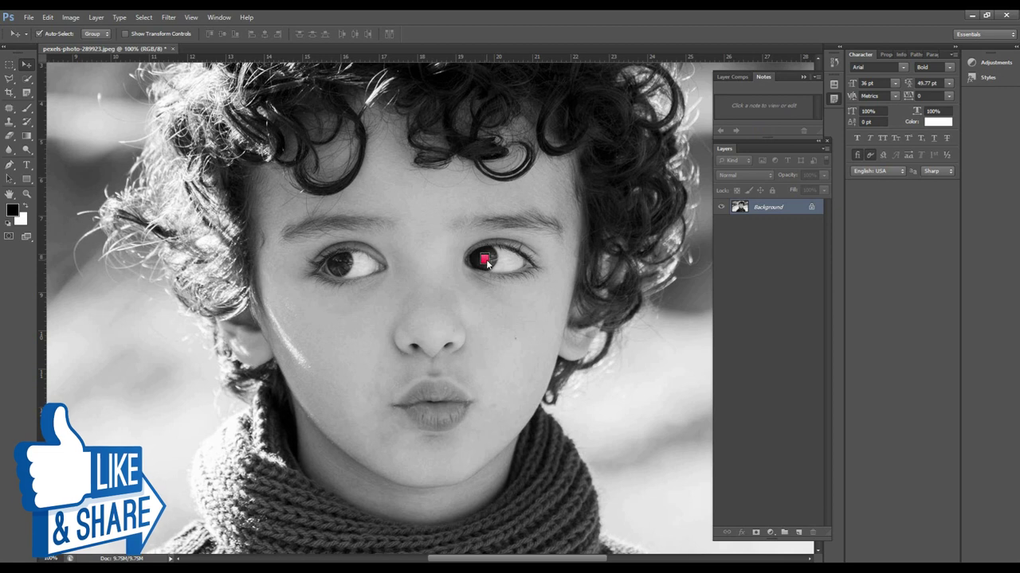
pyautogui.press('i')
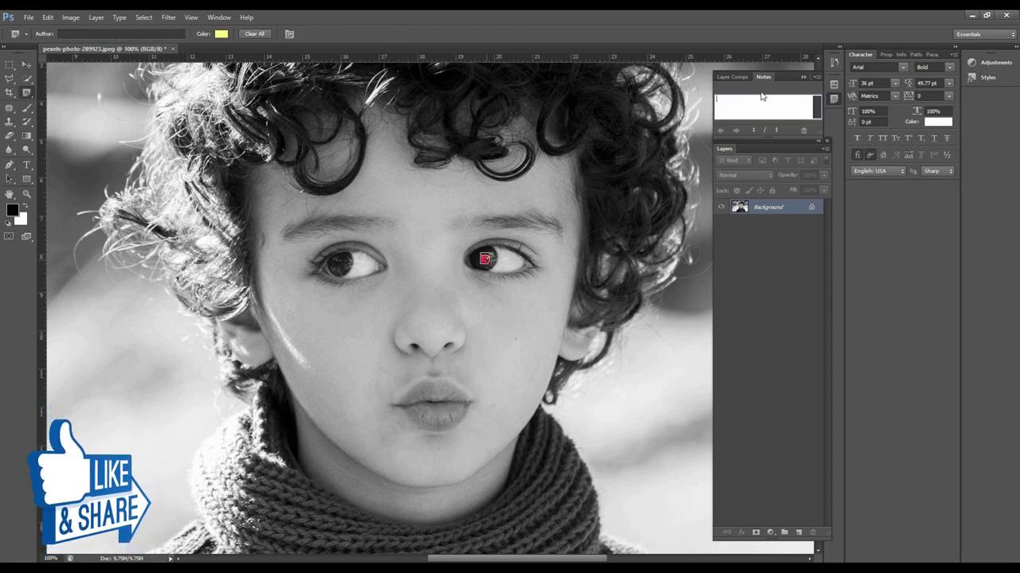
pyautogui.click(222, 18)
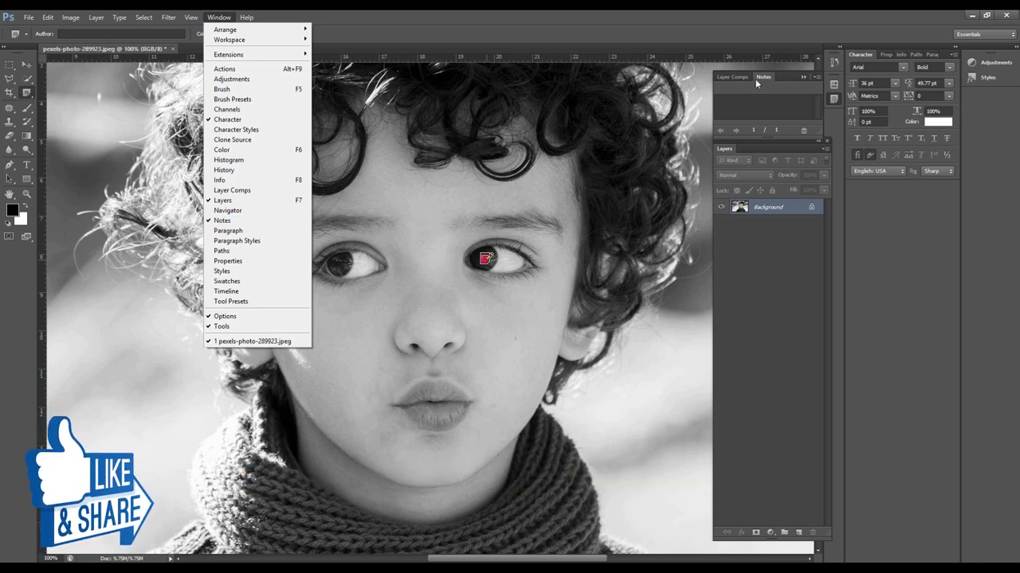
pyautogui.click(792, 83)
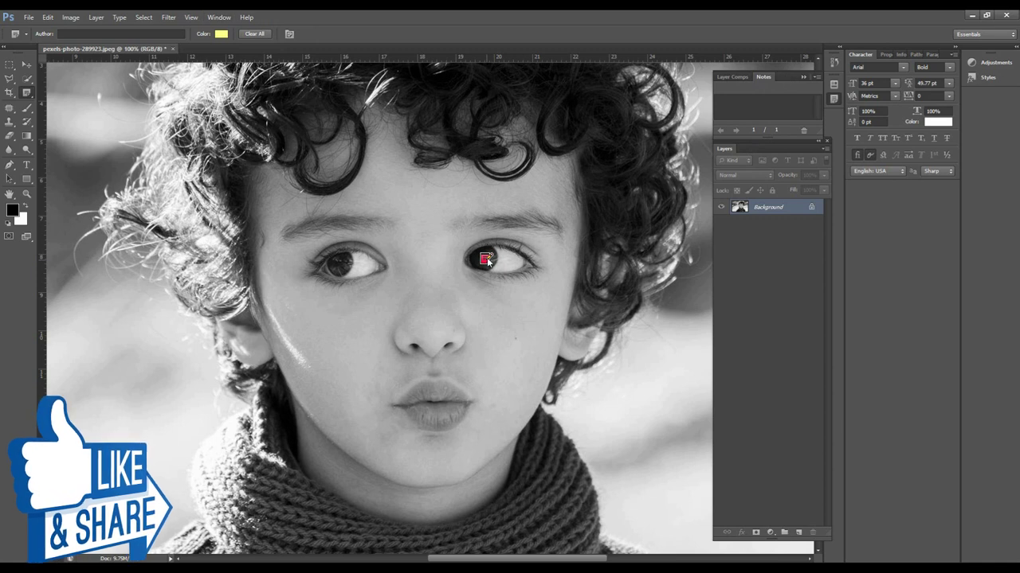
pyautogui.click(26, 64)
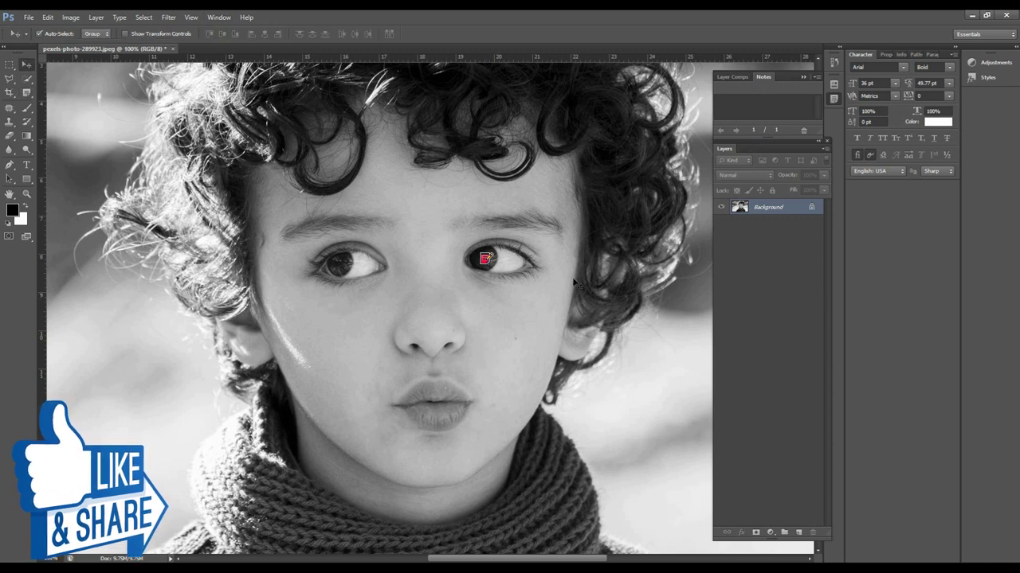
pyautogui.click(482, 258)
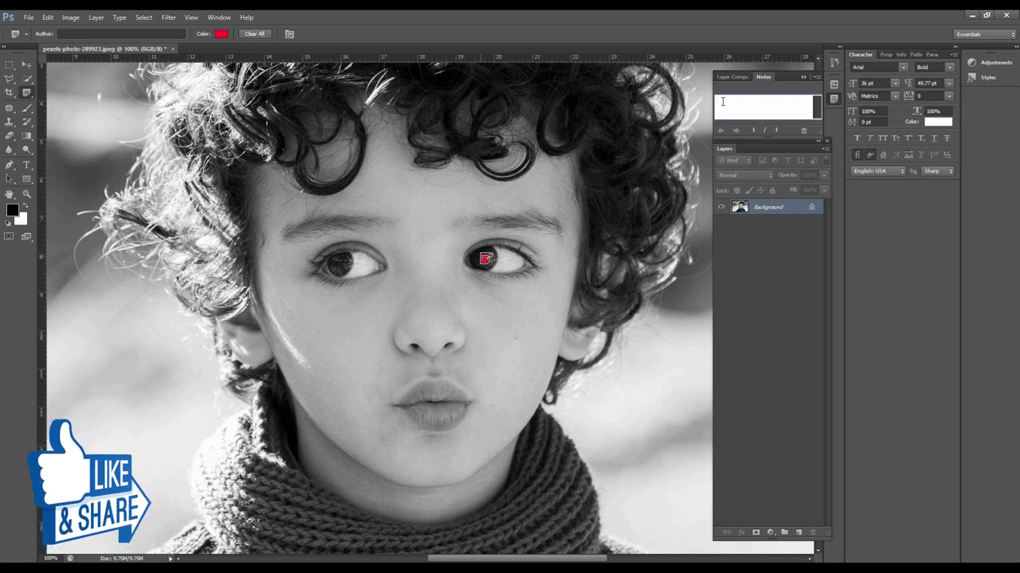
pyautogui.write('note')
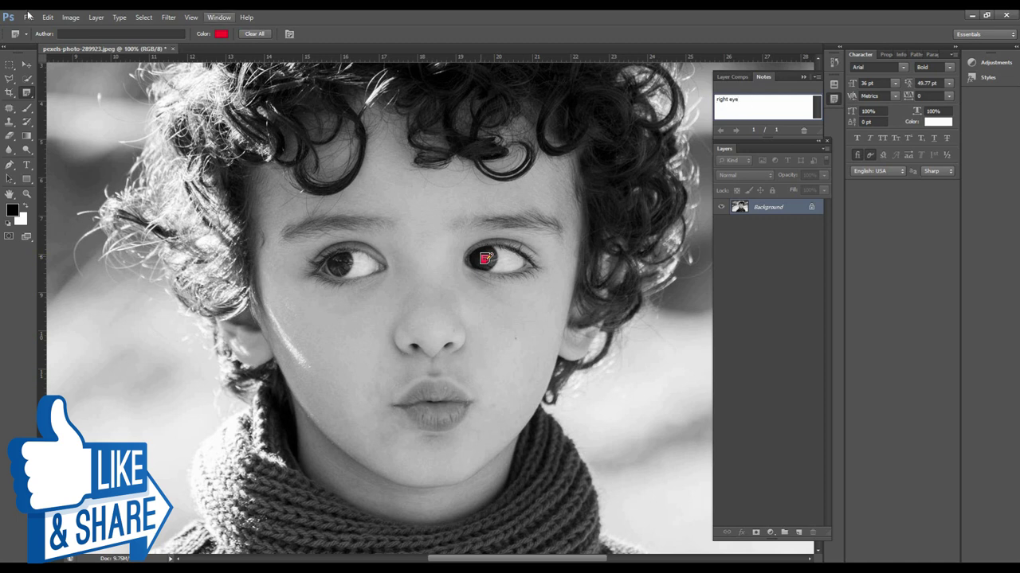
pyautogui.click(24, 65)
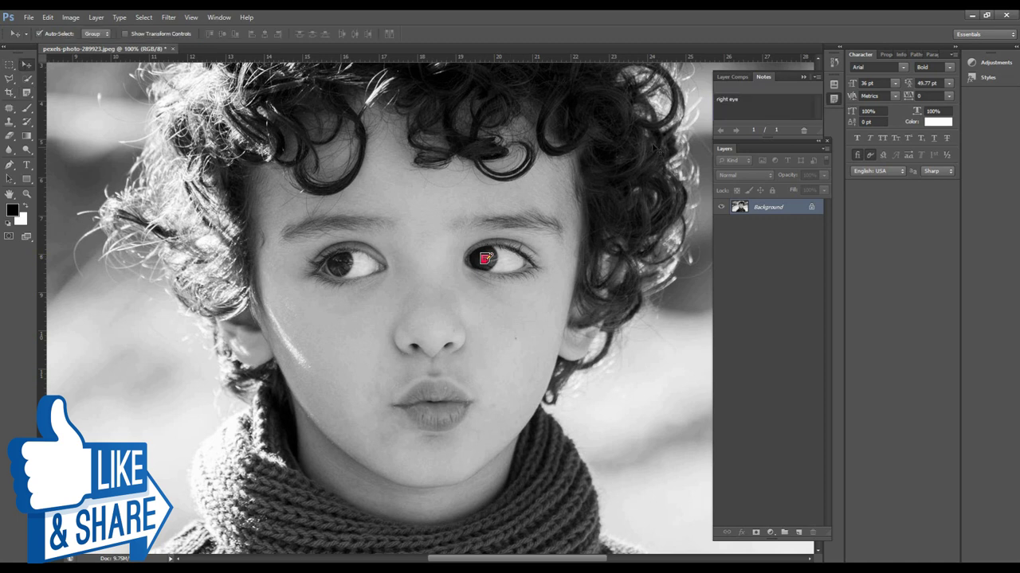
pyautogui.scroll(1, 470, 223)
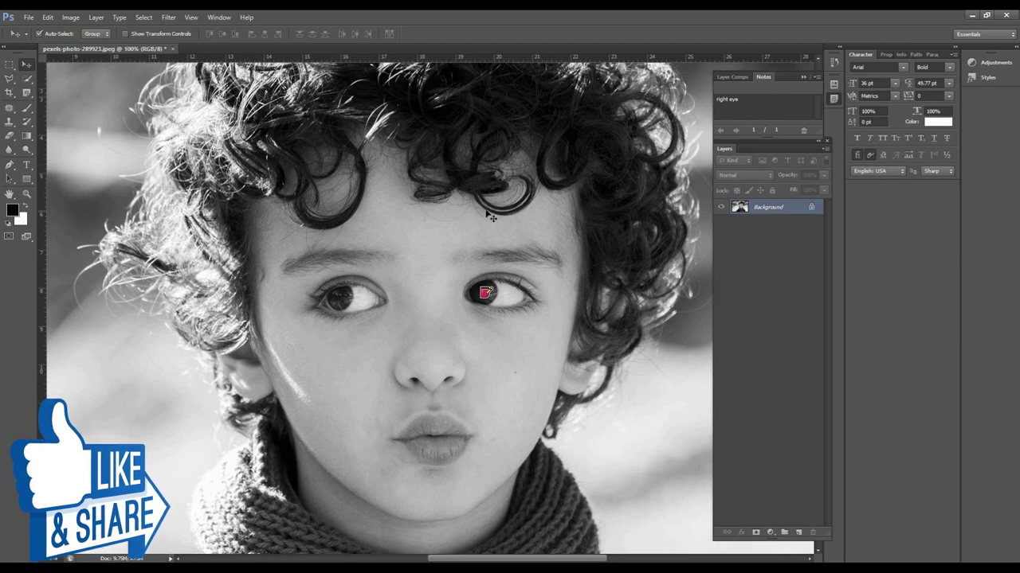
# - Add a note in the boy's hair reading 'hairs'
pyautogui.scroll(2, 457, 127)
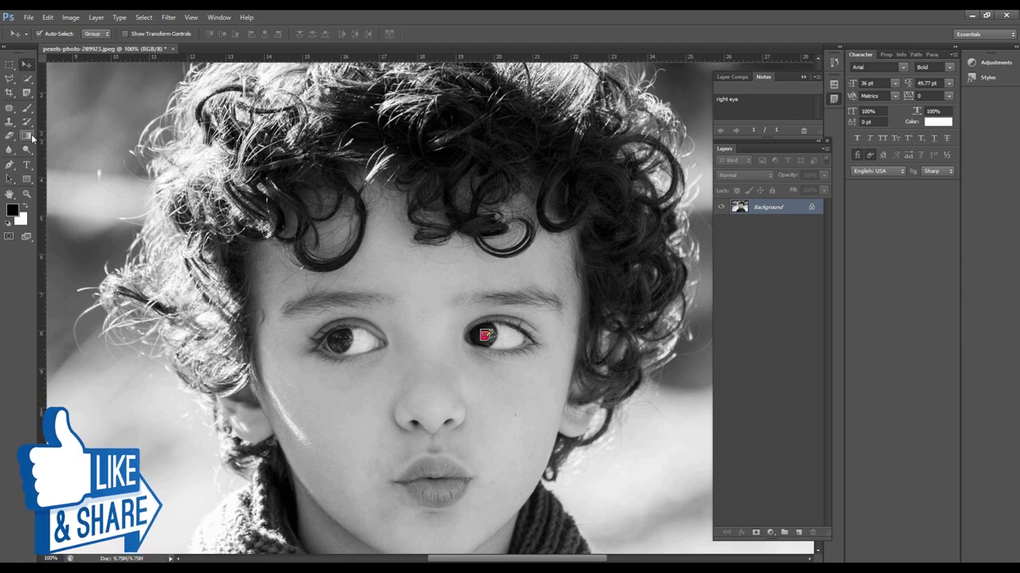
pyautogui.click(26, 92)
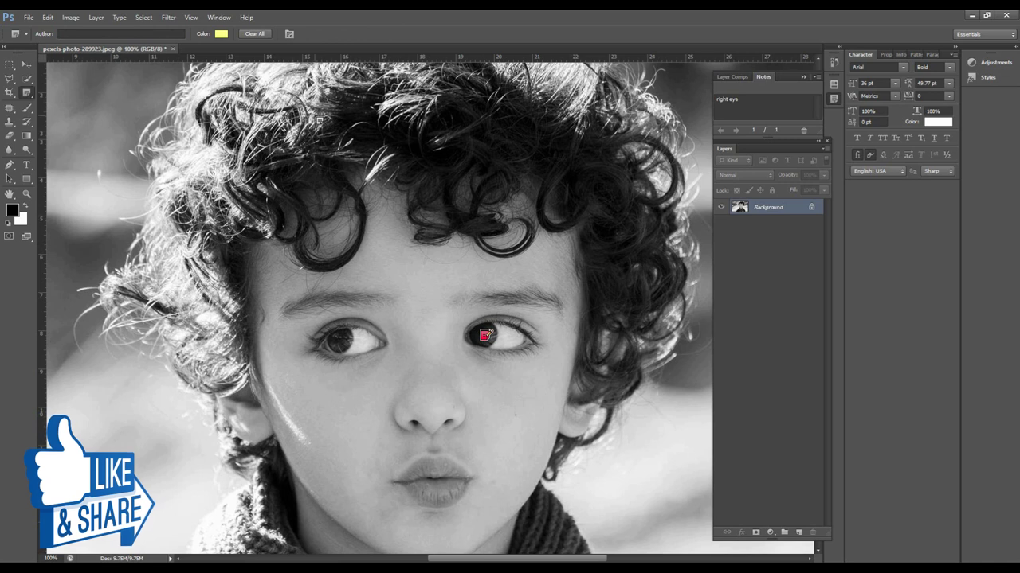
pyautogui.click(336, 119)
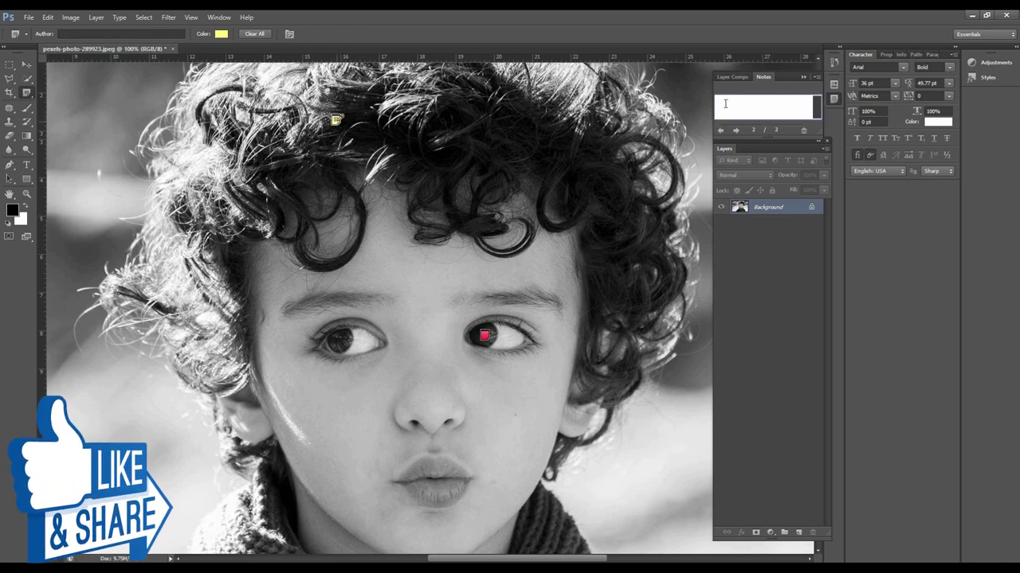
pyautogui.write('hairs')
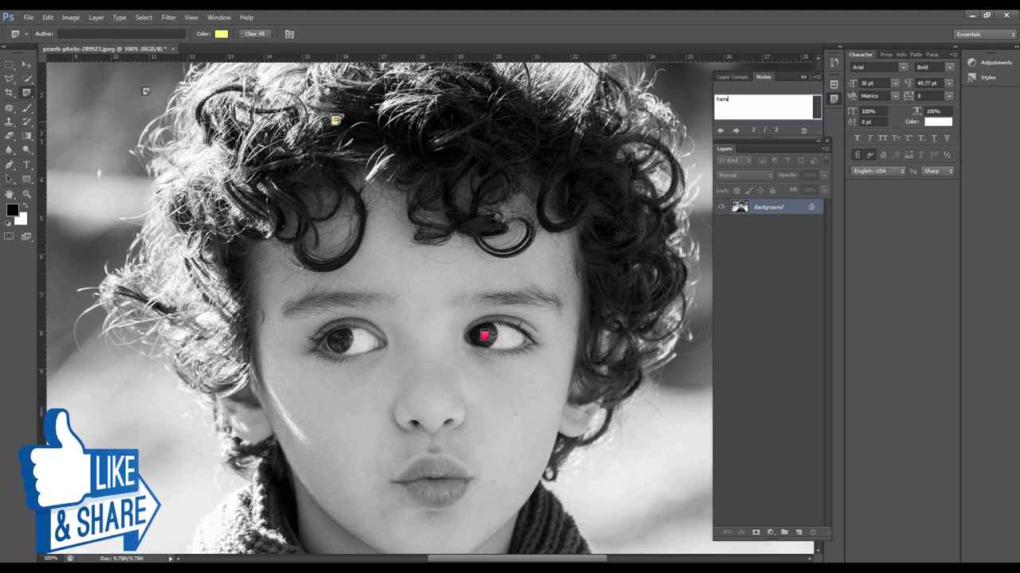
pyautogui.click(26, 65)
# - Add a yellow note on the boy's lips reading 'lips'
pyautogui.scroll(-3, 420, 245)
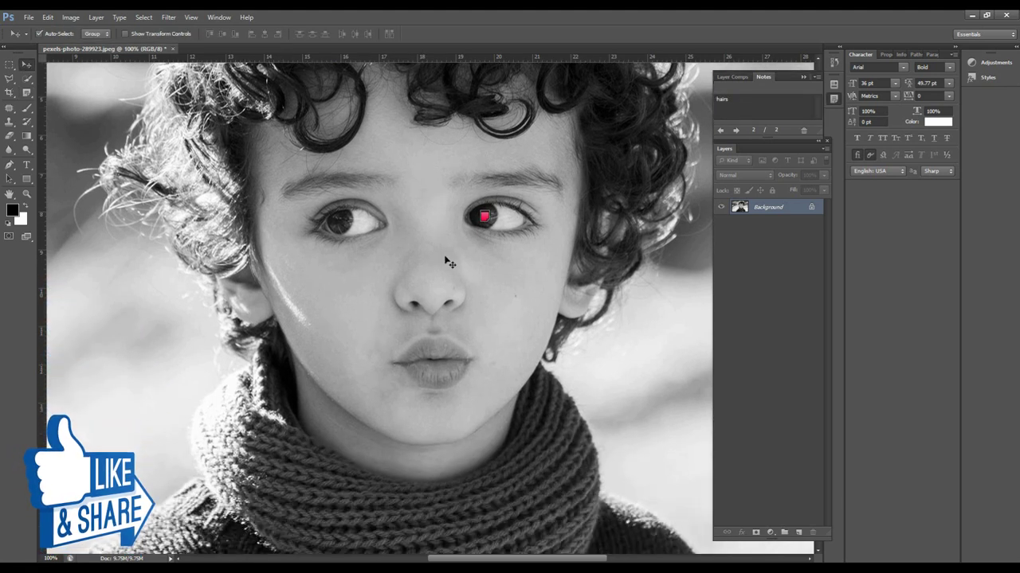
pyautogui.press('i')
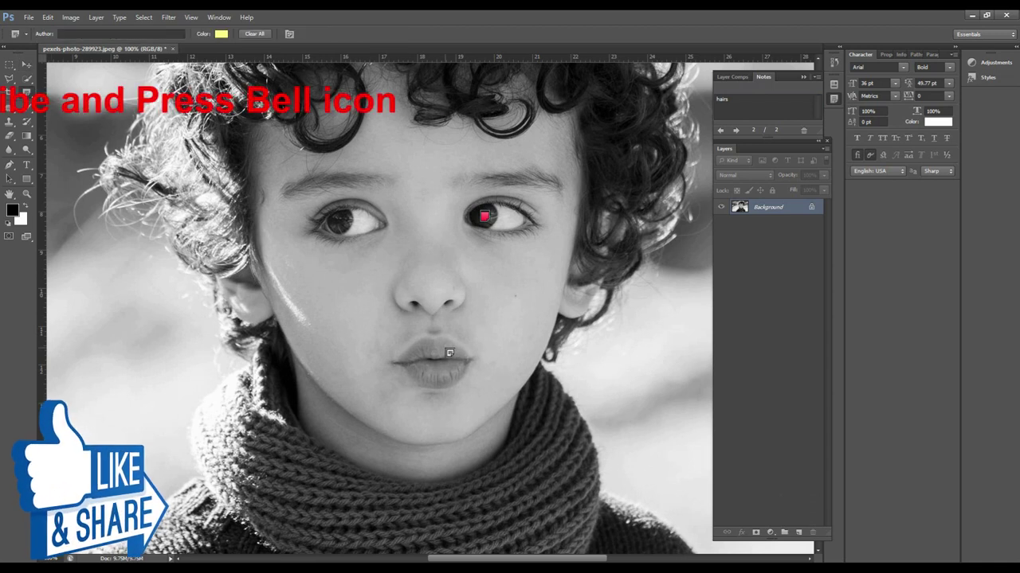
pyautogui.click(449, 353)
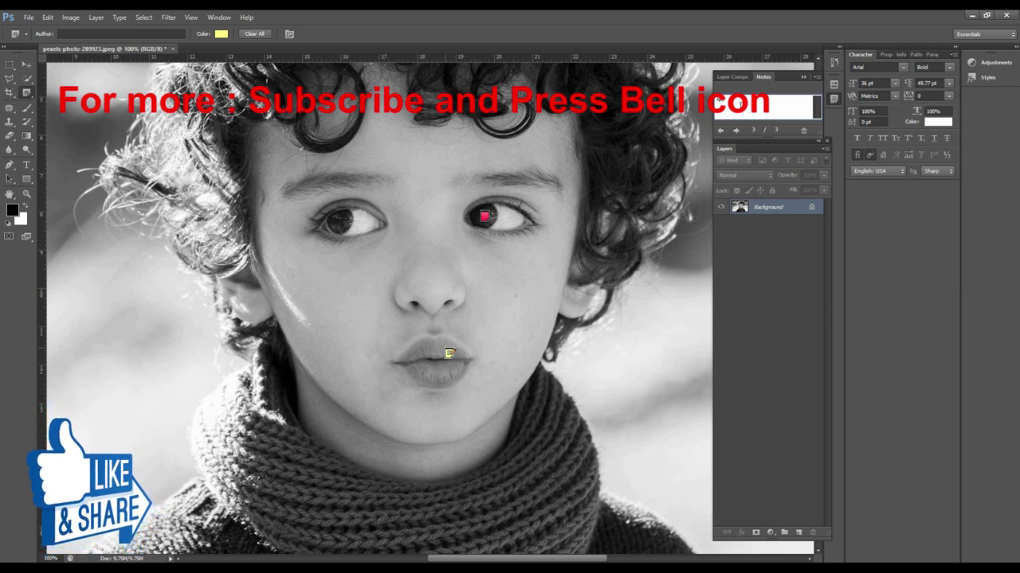
pyautogui.click(26, 64)
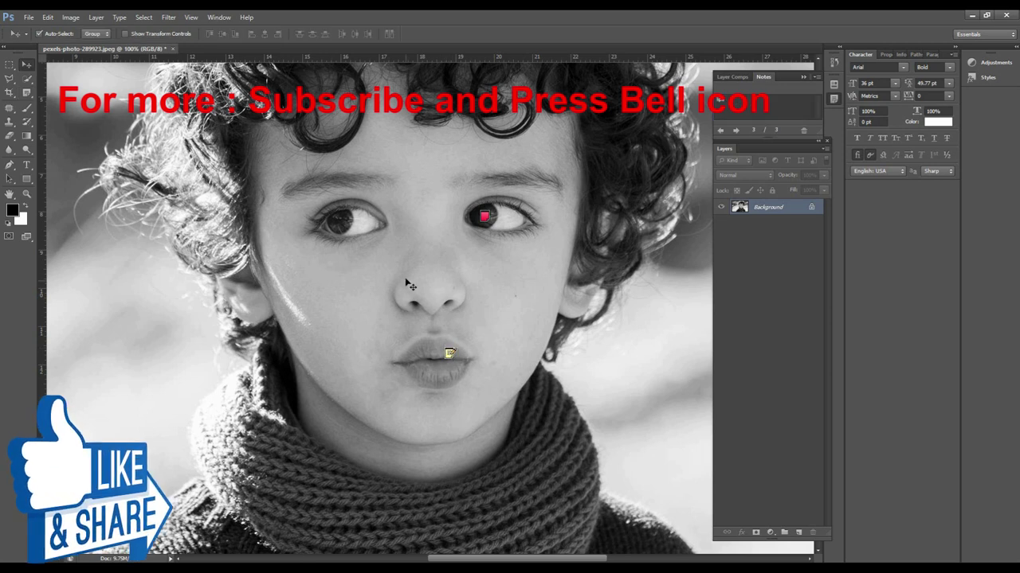
pyautogui.scroll(5, 486, 291)
pyautogui.scroll(1, 488, 286)
pyautogui.scroll(2, 490, 279)
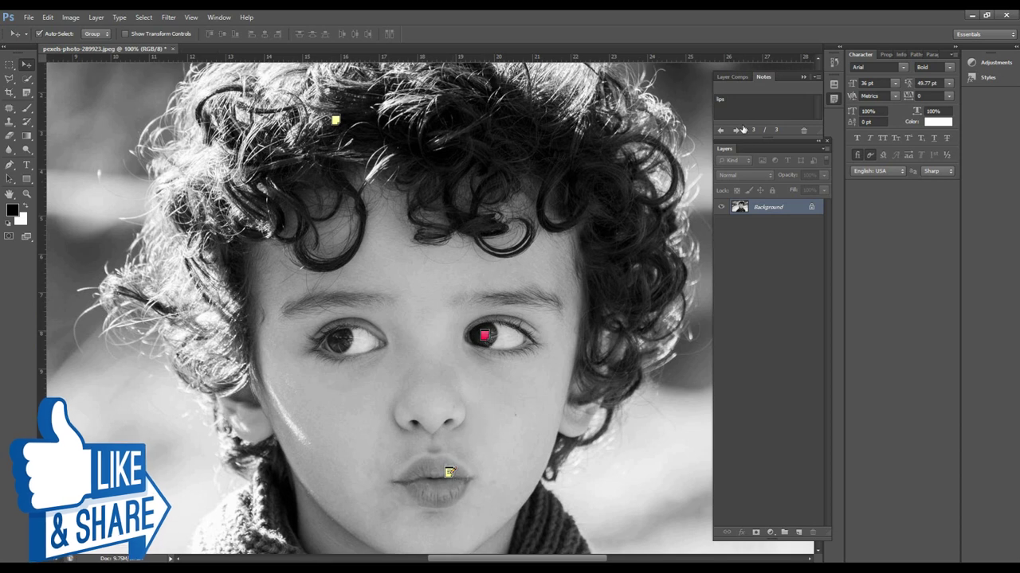
# - Cycle through the 'right eye', 'hairs' and 'lips' notes, then zoom out to 50%
pyautogui.click(722, 131)
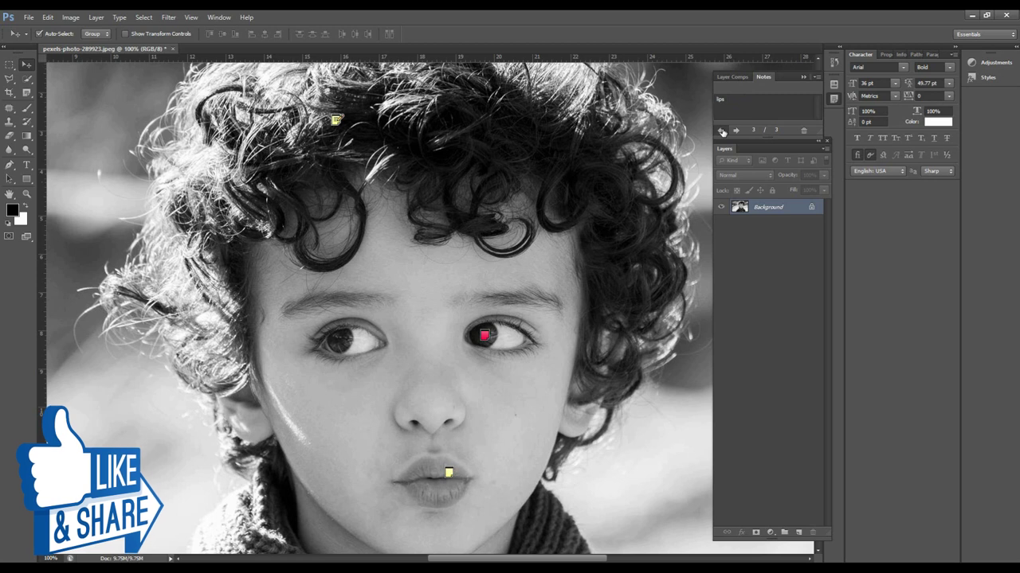
pyautogui.click(722, 131)
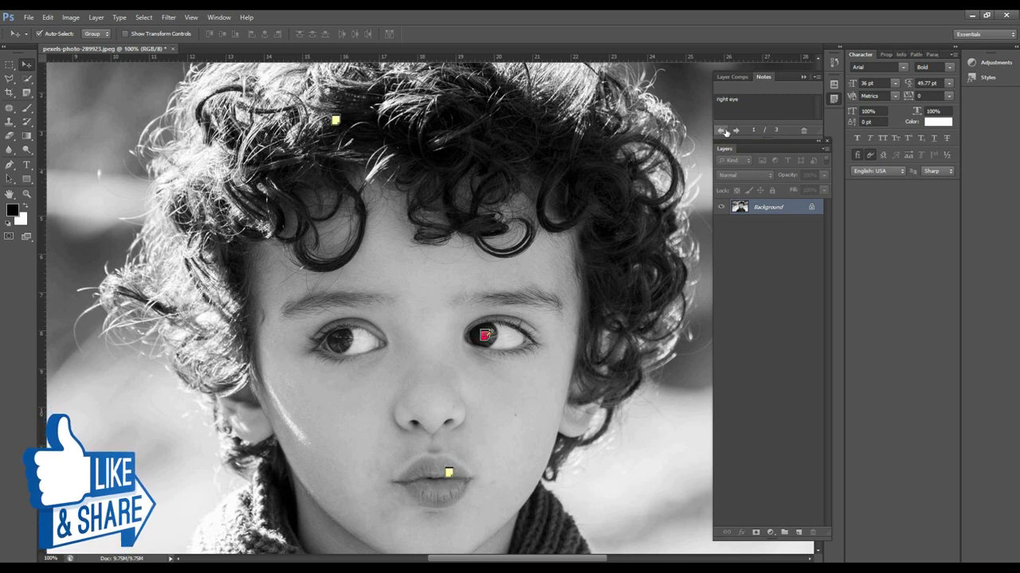
pyautogui.click(735, 131)
pyautogui.click(735, 132)
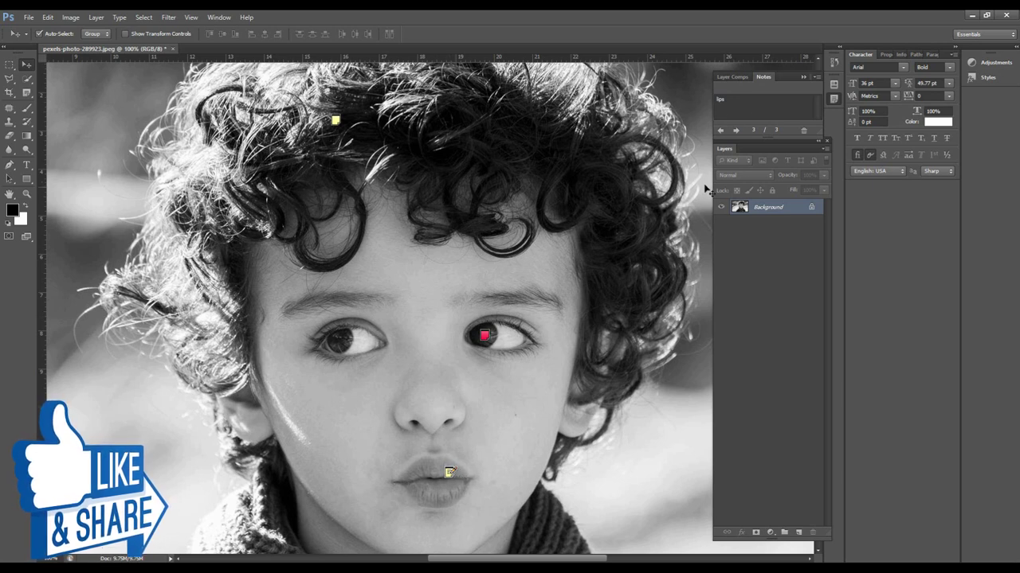
pyautogui.click(721, 130)
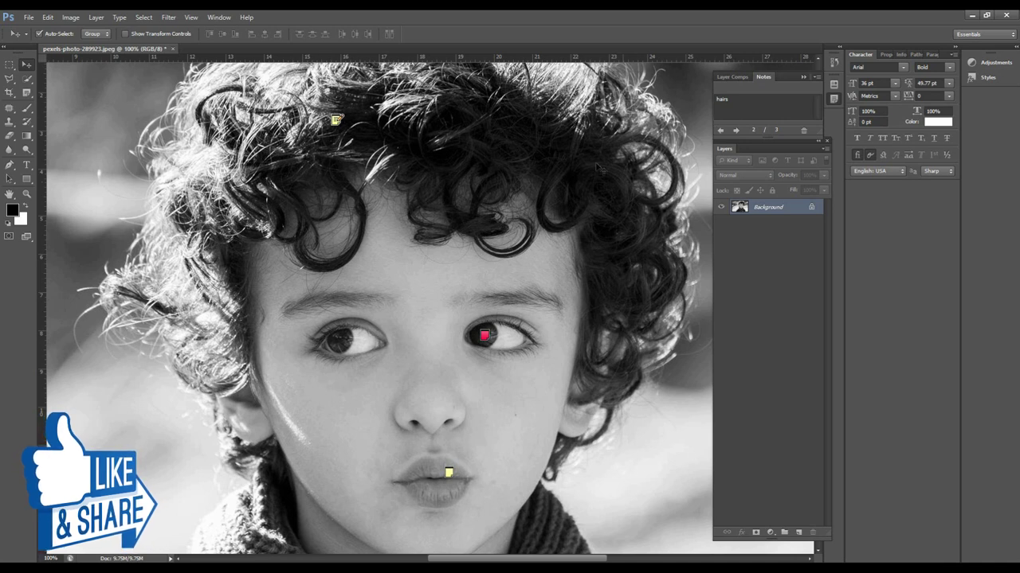
pyautogui.click(719, 131)
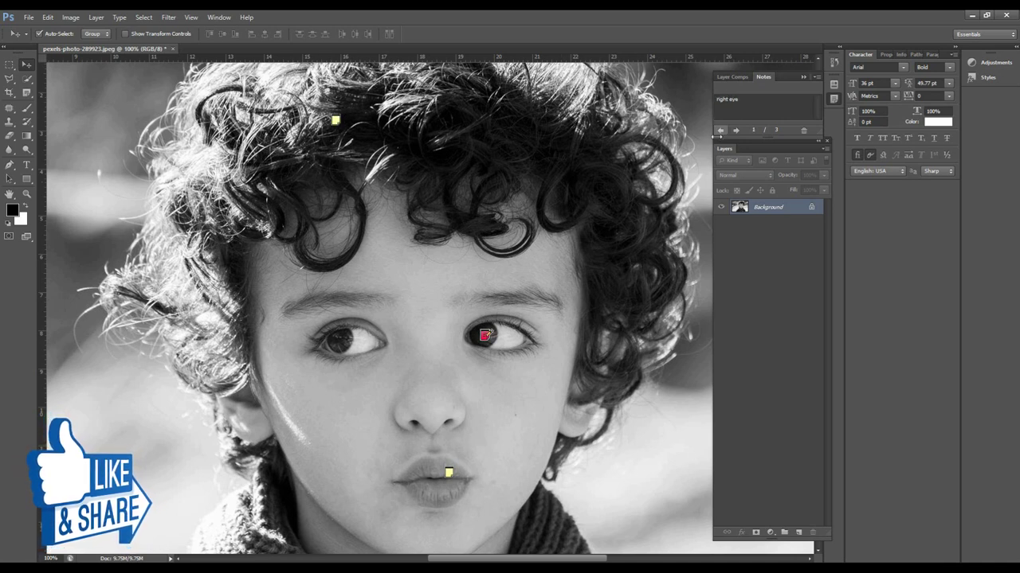
pyautogui.keyDown('alt'); pyautogui.click(518, 314); pyautogui.keyUp('alt')
pyautogui.keyDown('alt'); pyautogui.click(486, 286); pyautogui.keyUp('alt')
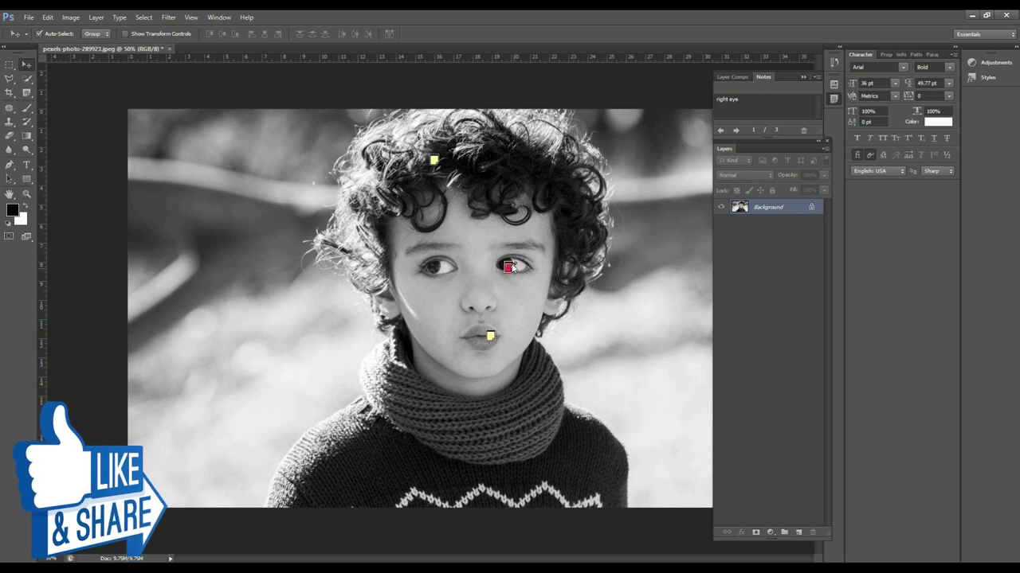
# - Pin a fourth note on the boy's ear and colour it deep blue (002aff)
pyautogui.click(26, 93)
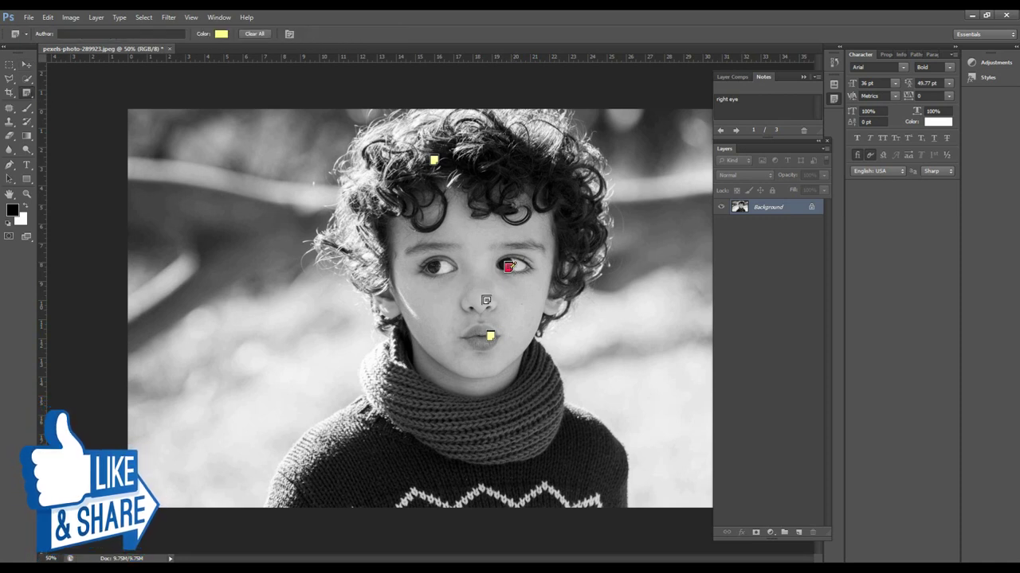
pyautogui.click(390, 311)
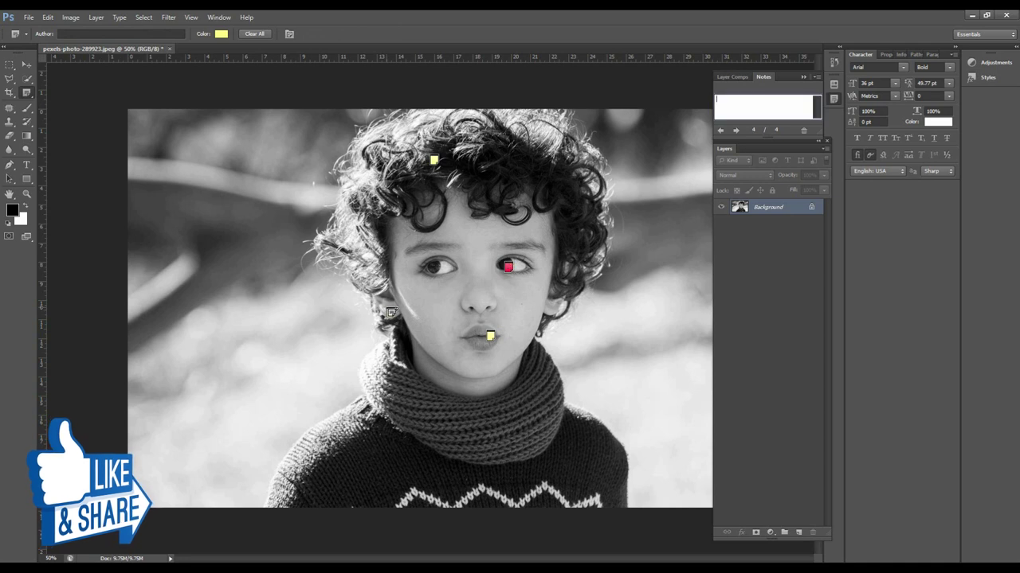
pyautogui.click(220, 33)
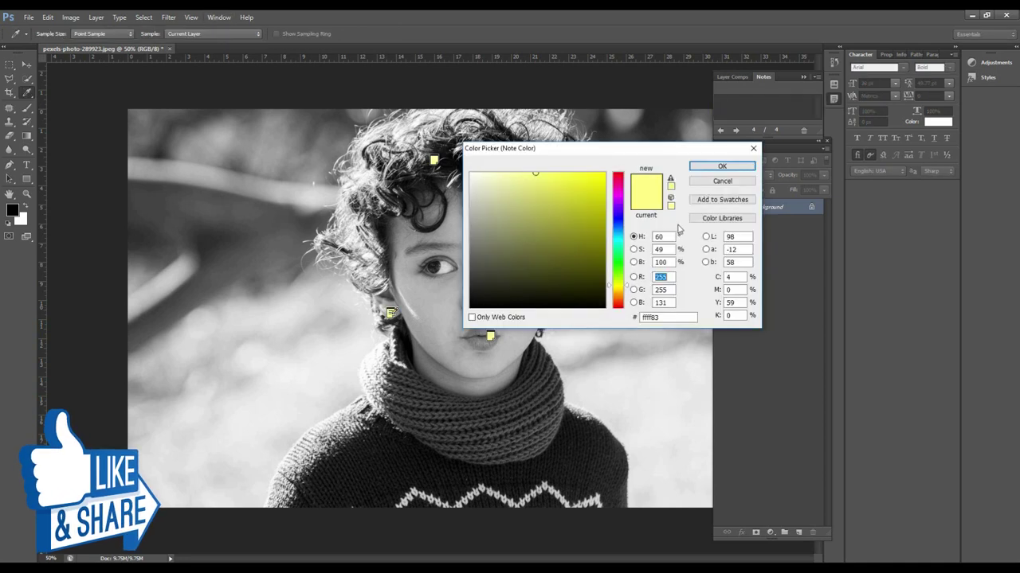
pyautogui.click(618, 222)
pyautogui.click(607, 179)
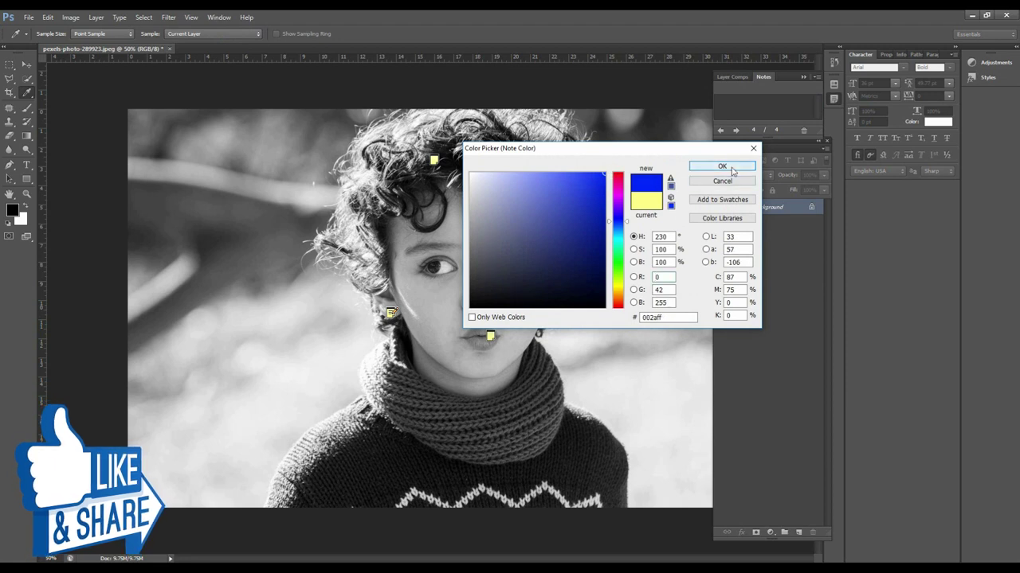
pyautogui.click(721, 166)
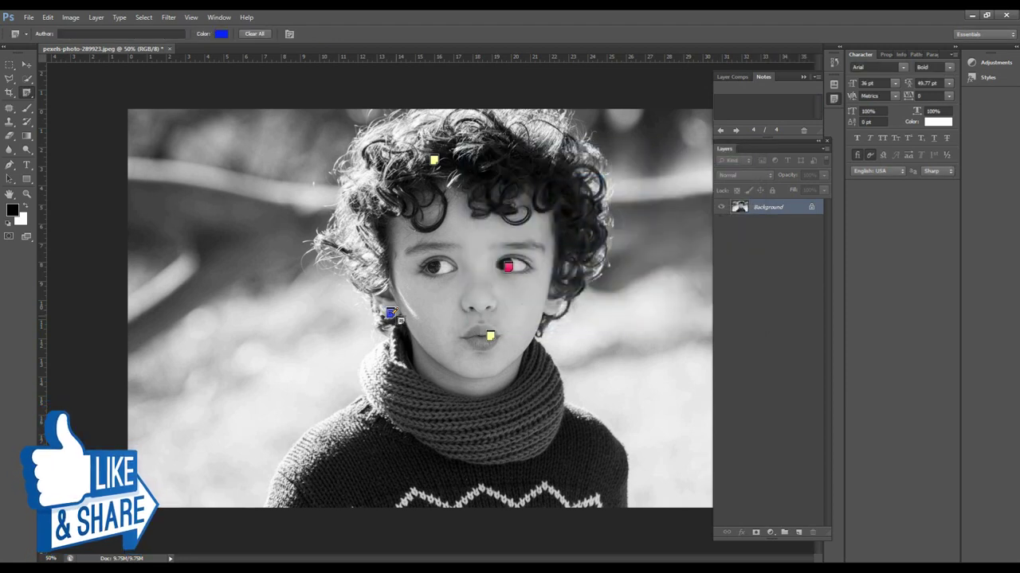
pyautogui.click(29, 67)
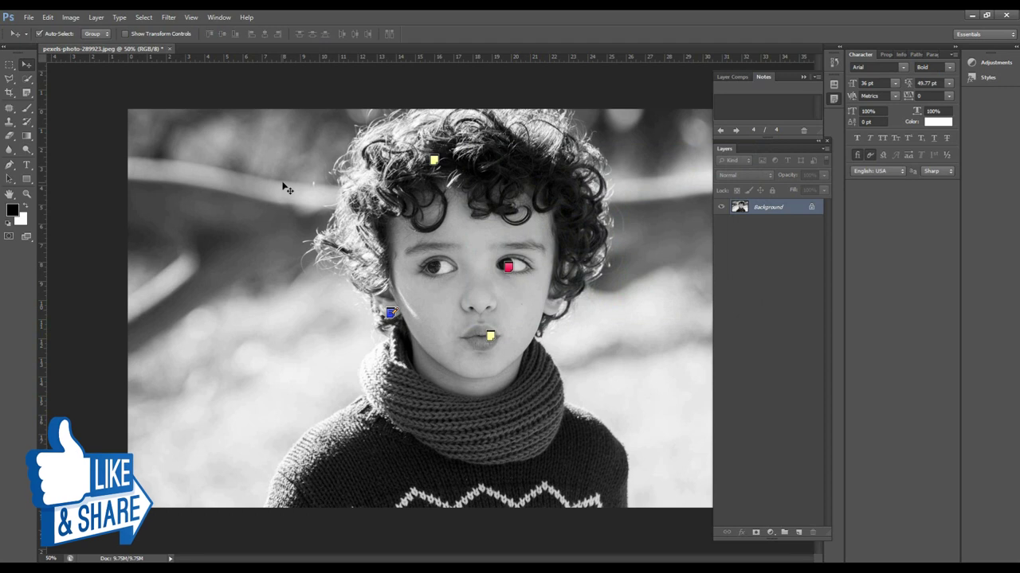